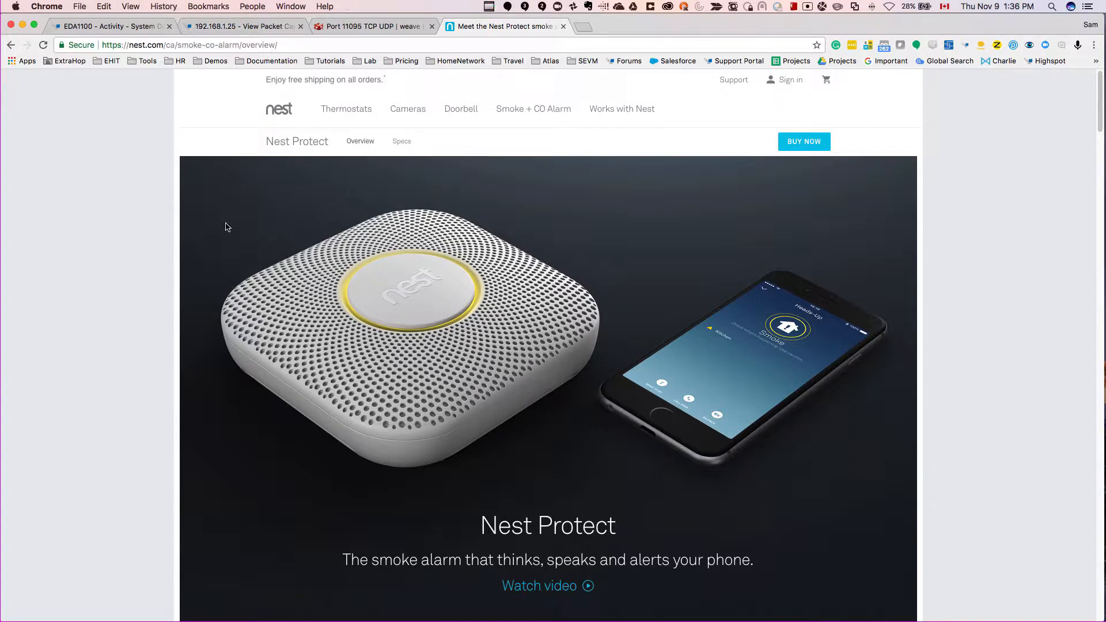
# Step: Review the Nest Protect operation questions in OneNote, highlighting the key phrases of questions 5 and 6, and put the note away
pyautogui.moveTo(0, 36); pyautogui.dragTo(376, 106)
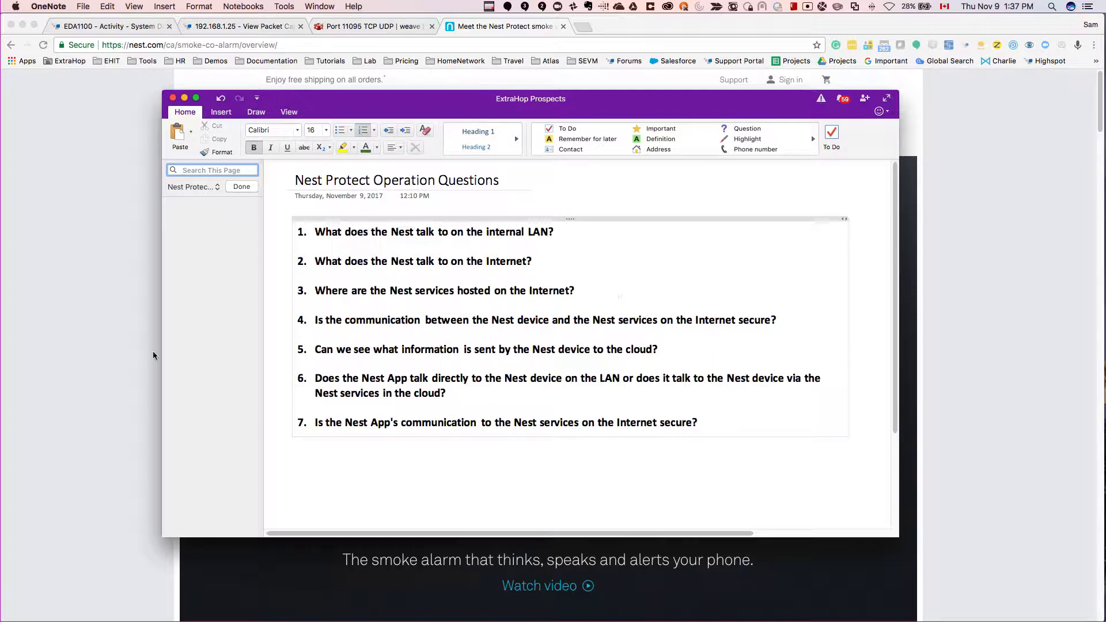
pyautogui.moveTo(463, 349); pyautogui.dragTo(658, 349)
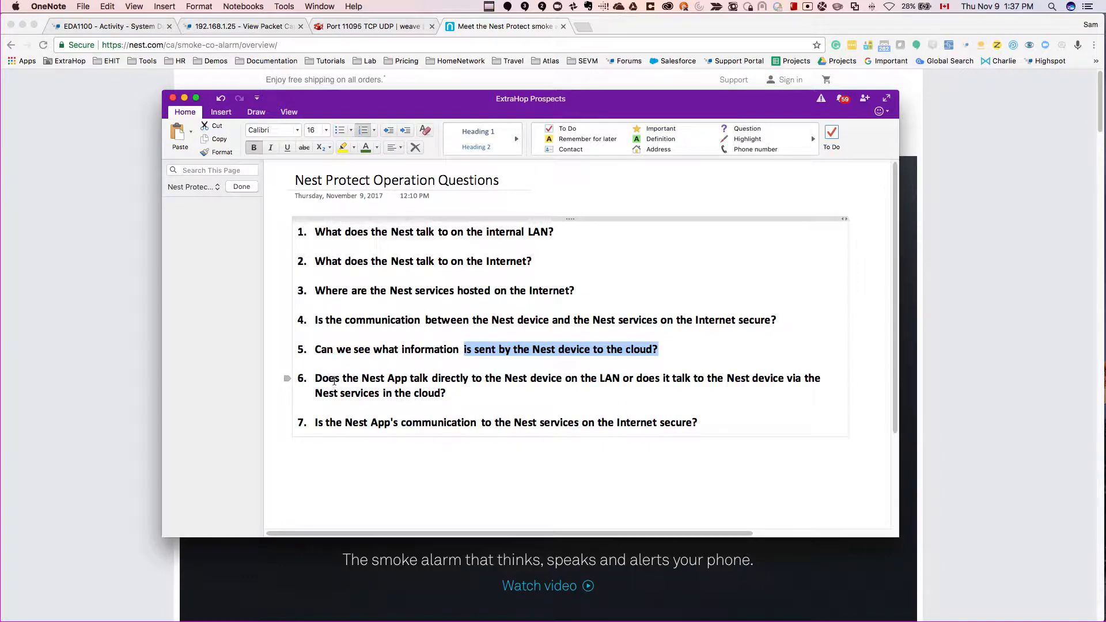
pyautogui.moveTo(362, 379); pyautogui.dragTo(422, 388)
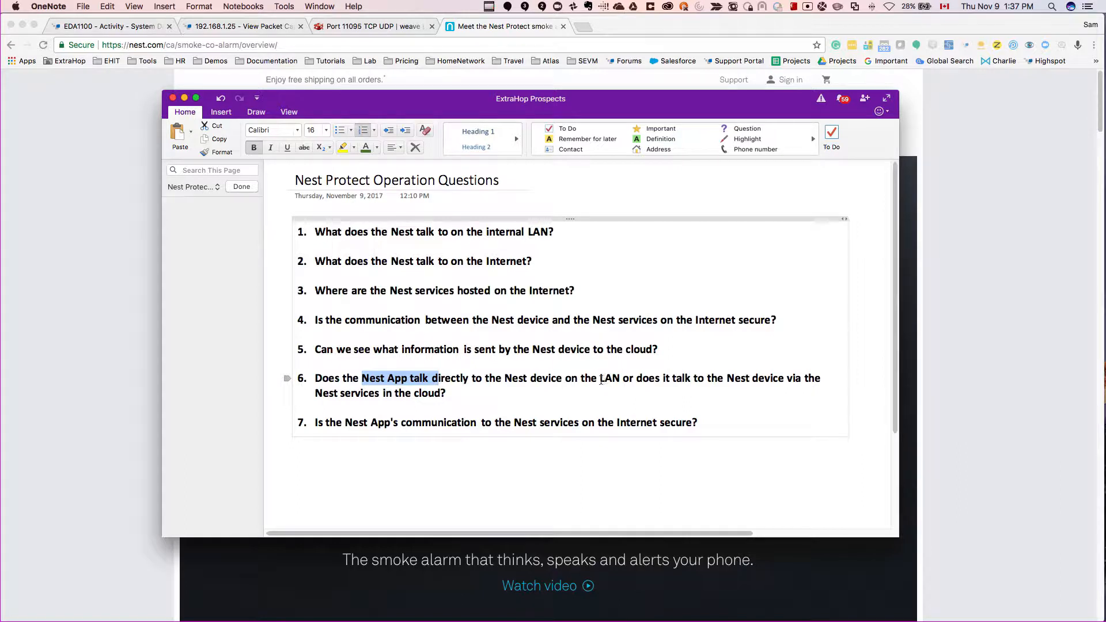
pyautogui.moveTo(645, 378); pyautogui.dragTo(695, 390)
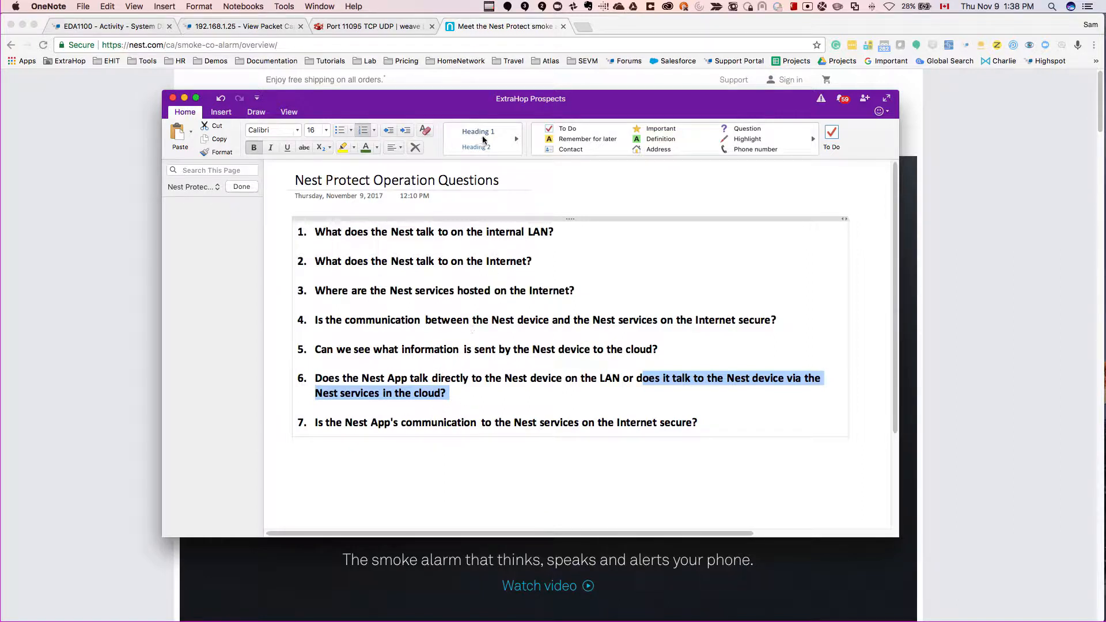
pyautogui.moveTo(644, 100); pyautogui.dragTo(0, 71)
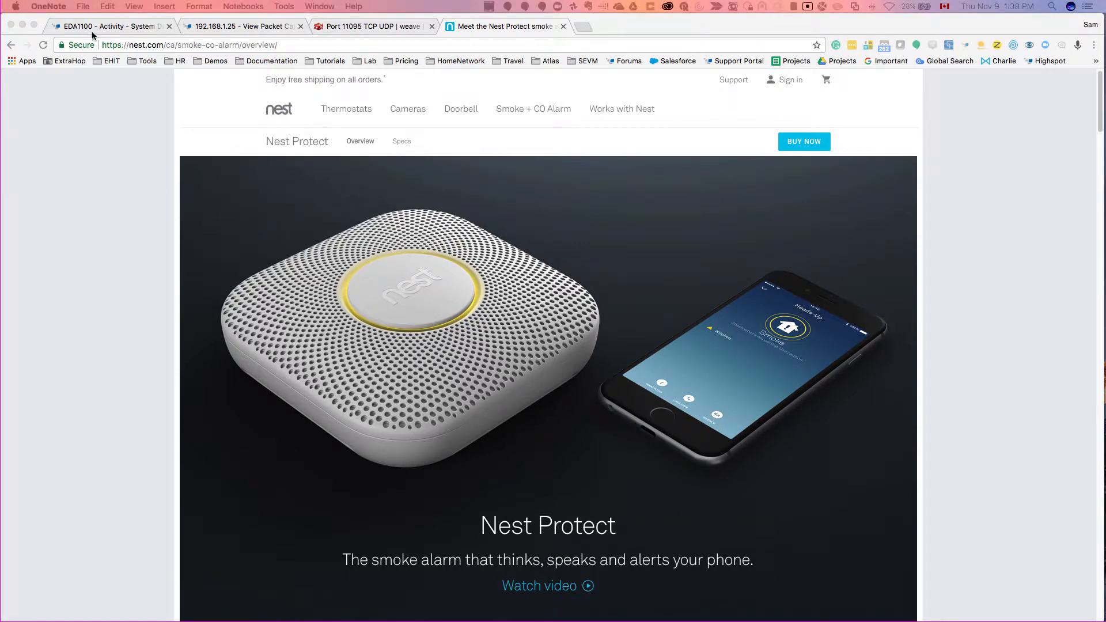
# Step: Switch to the ExtraHop page, search for "nest" and open the Nest Labs 192.168.1.118 device on node EDA2000v
pyautogui.click(109, 28)
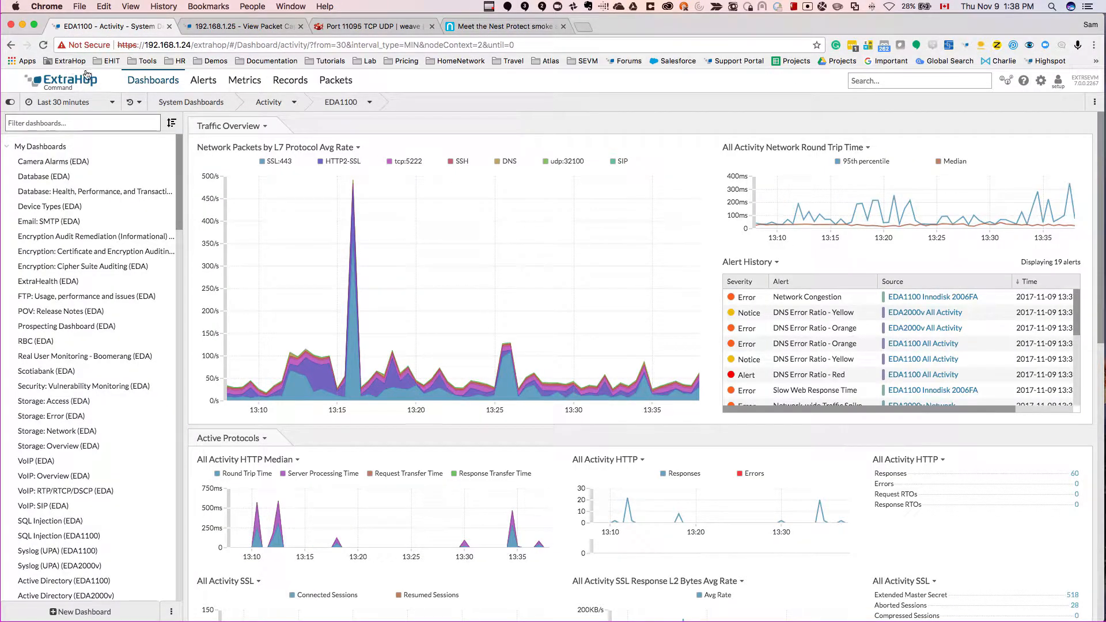
pyautogui.click(876, 81)
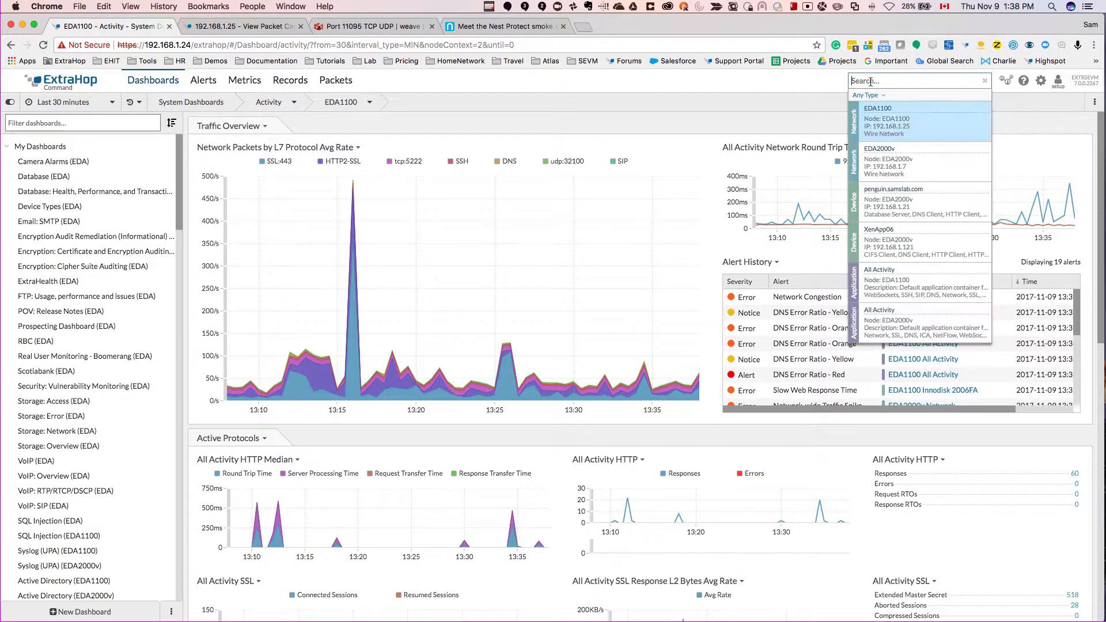
pyautogui.write('nest')
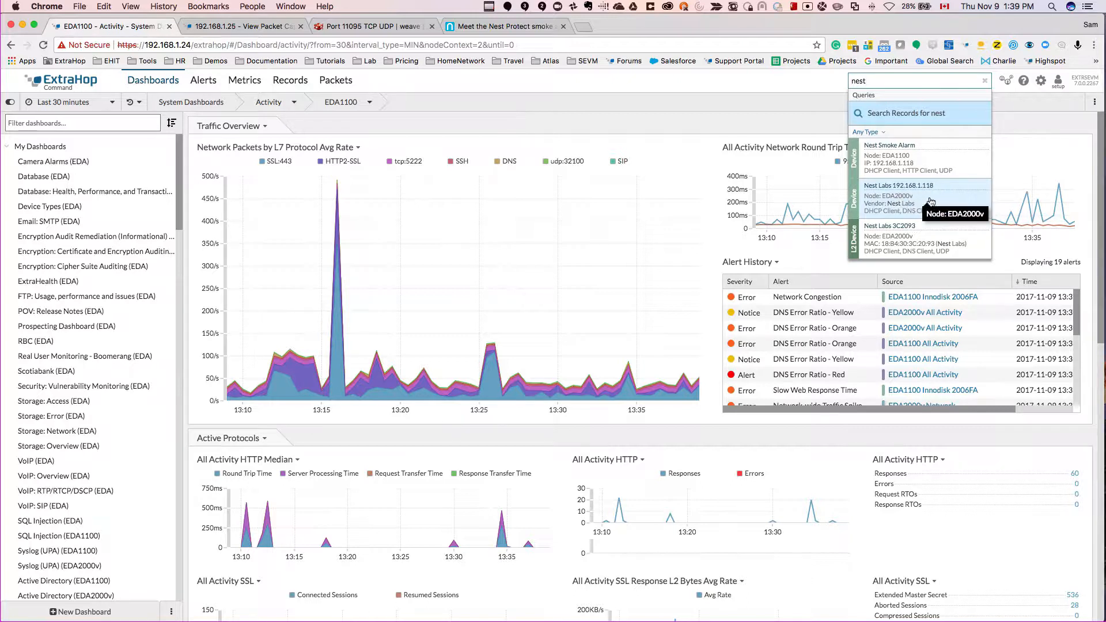
pyautogui.click(910, 203)
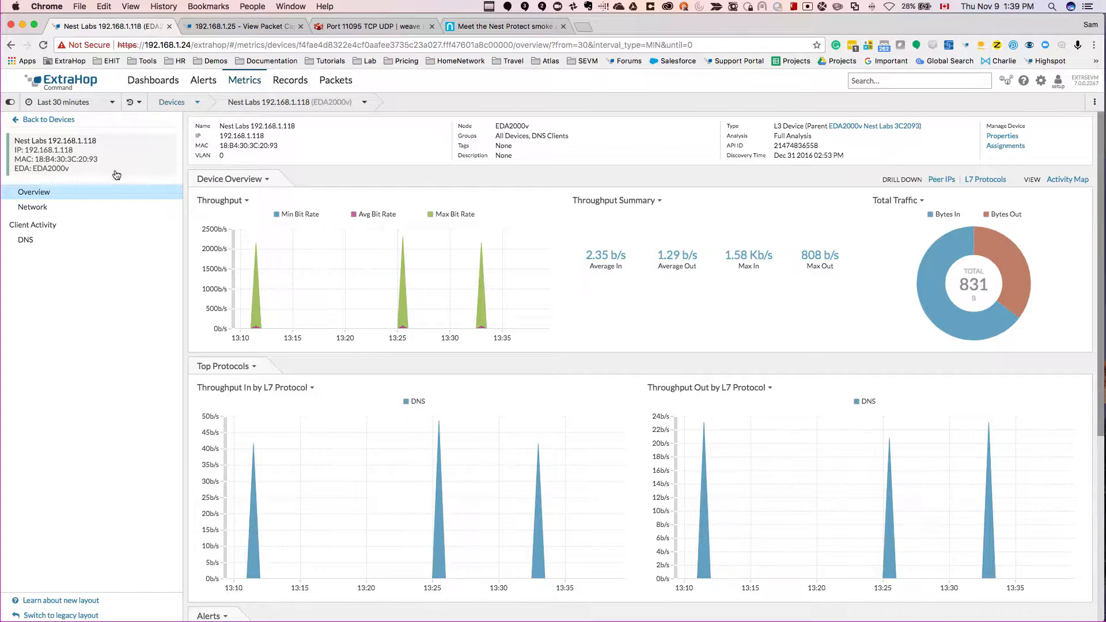
# Step: View the Nest Labs device's metrics for the last week and inspect DNS in its inbound throughput chart
pyautogui.click(96, 105)
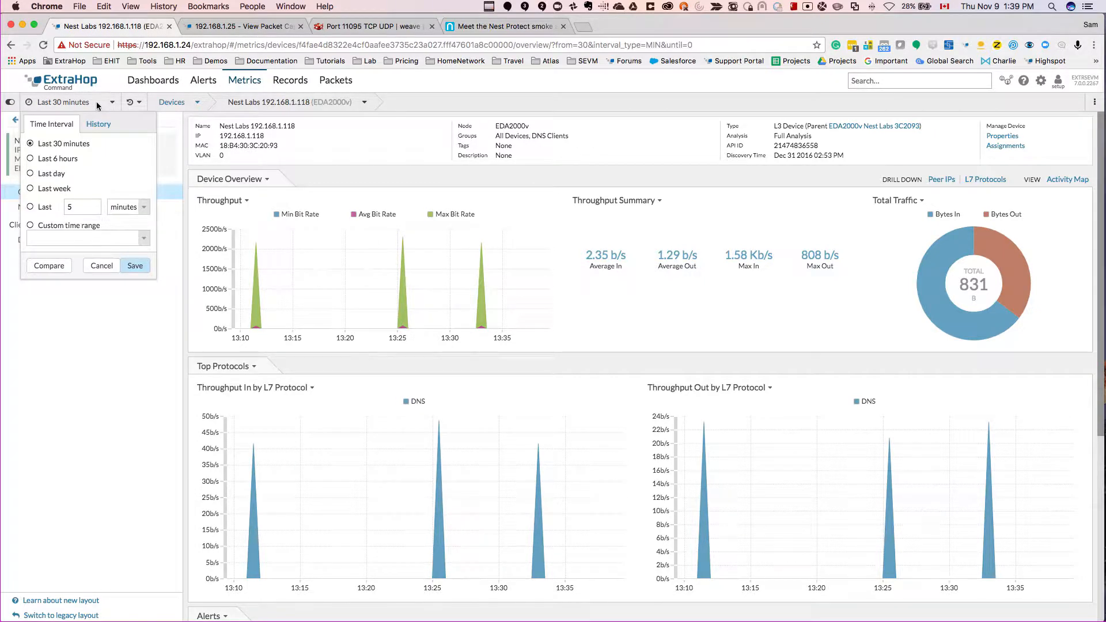
pyautogui.click(55, 189)
pyautogui.click(135, 266)
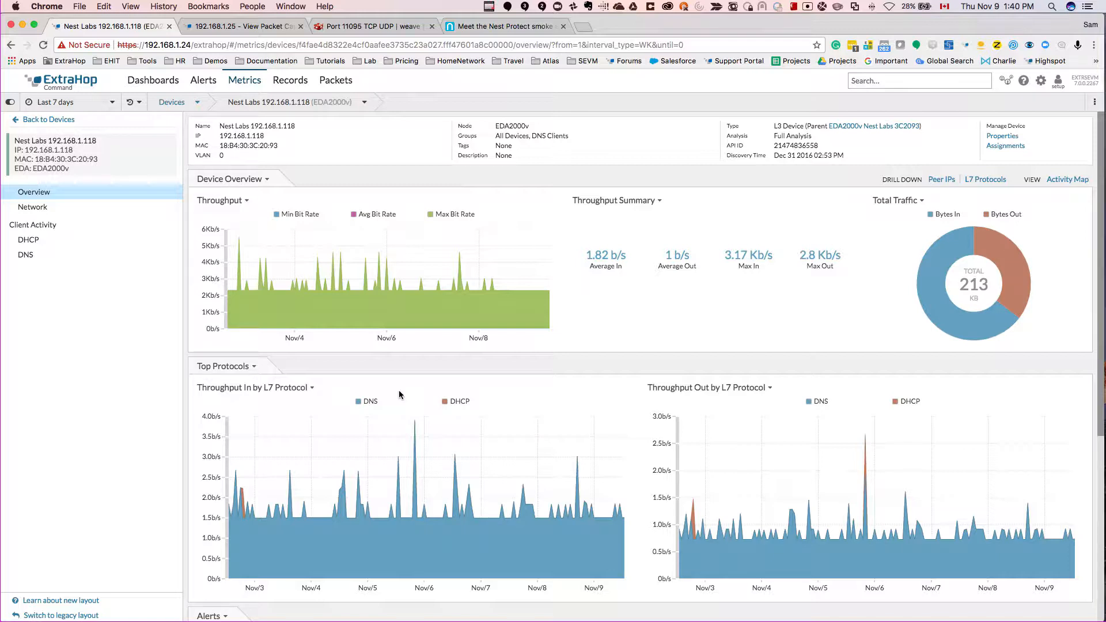
pyautogui.click(367, 402)
# Step: Set the device's time interval to the last 6 hours and open its activity map
pyautogui.click(81, 106)
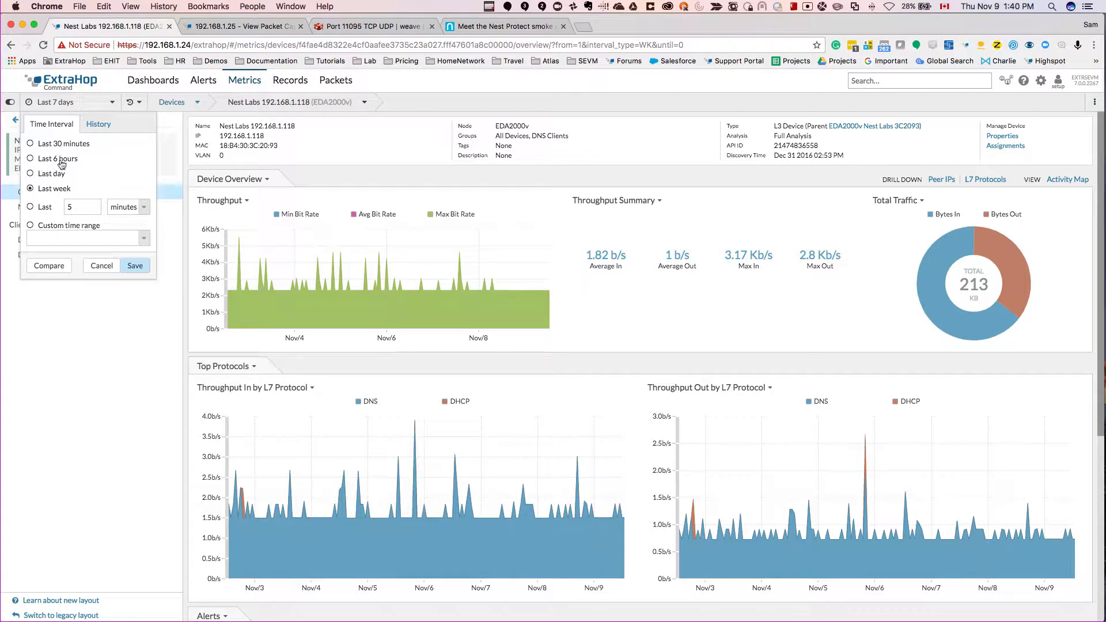
pyautogui.click(136, 270)
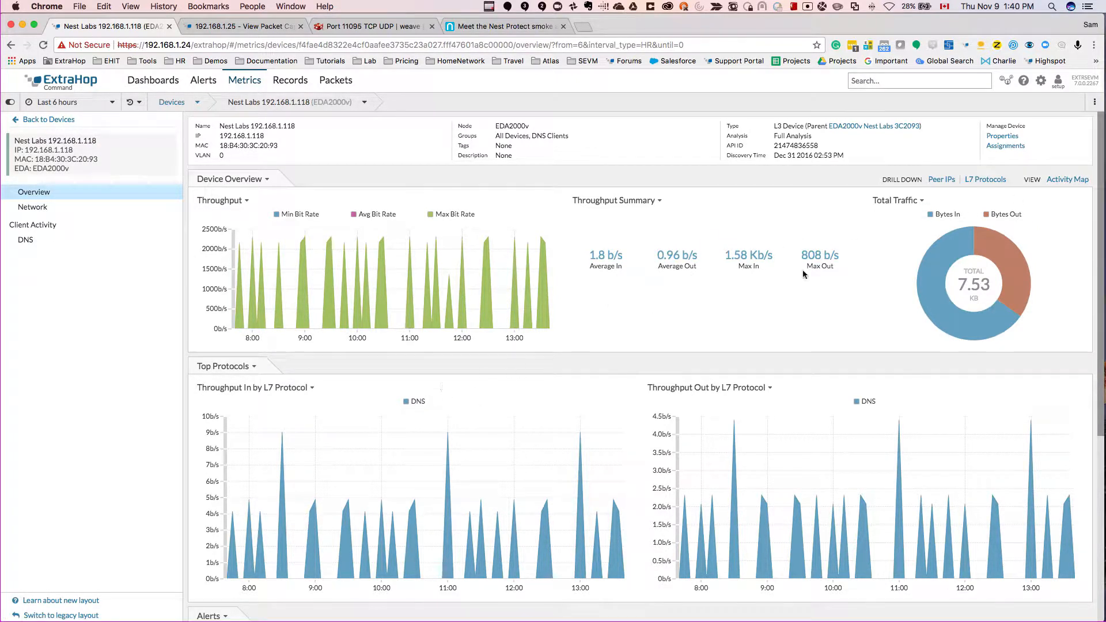
pyautogui.click(1059, 183)
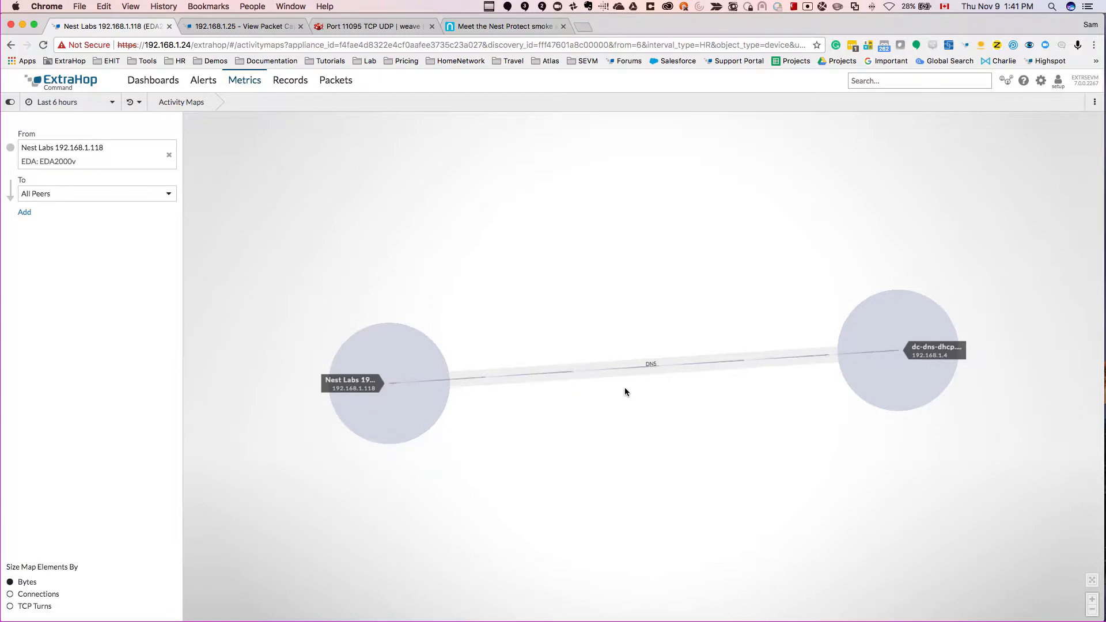
# Step: Open the records for the DNS connection to the dc-dns-dhcp server and group them by Query Name
pyautogui.click(632, 367)
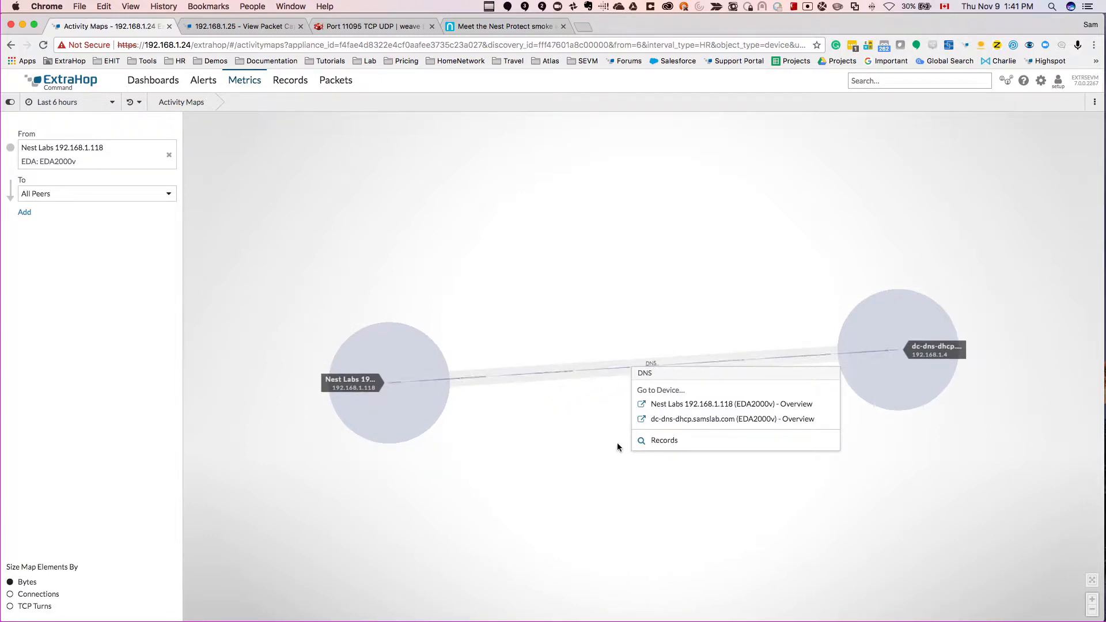
pyautogui.click(669, 441)
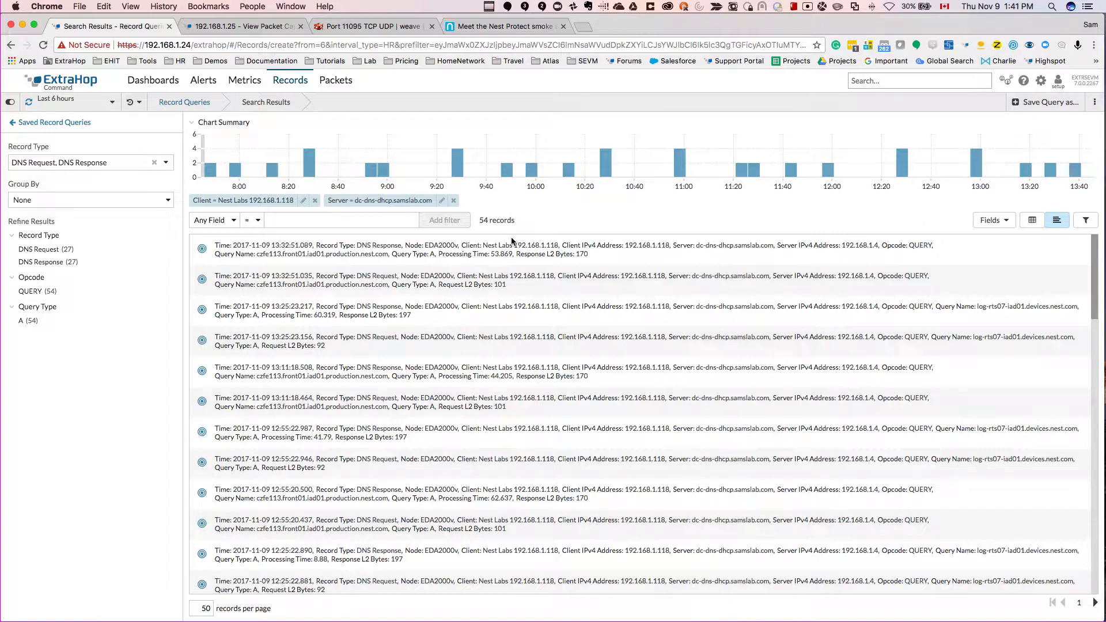
pyautogui.click(135, 202)
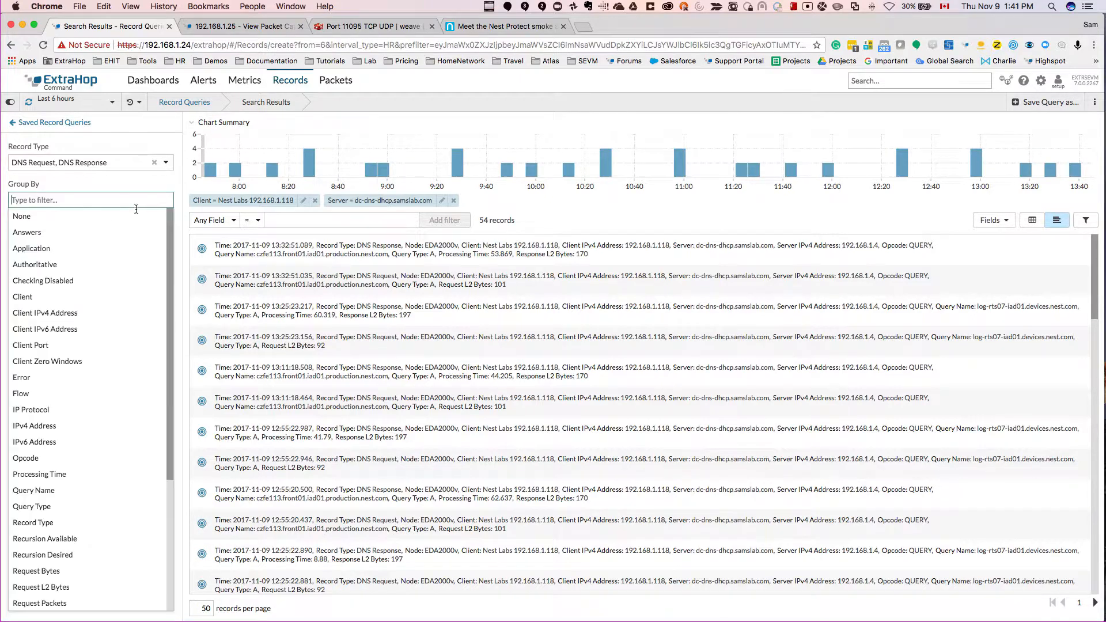
pyautogui.write('que')
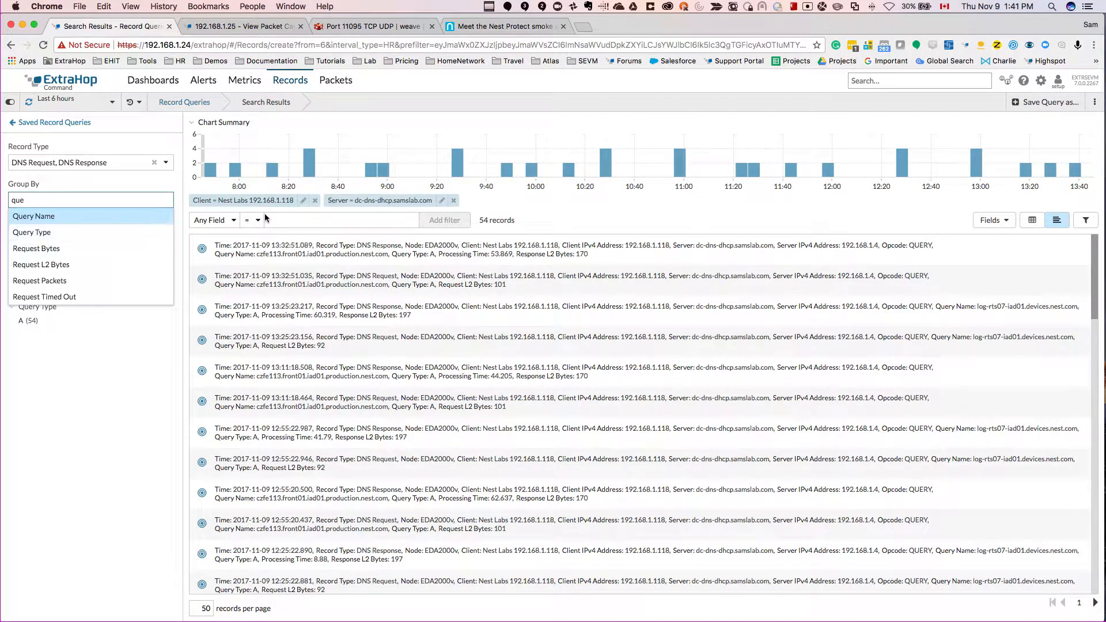
pyautogui.click(136, 218)
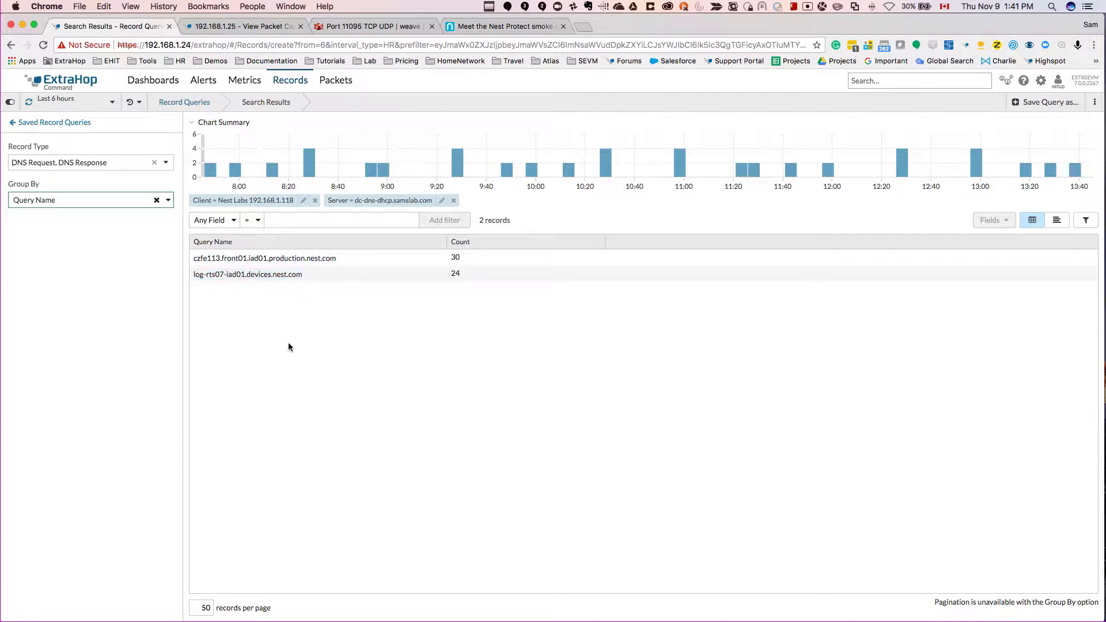
# Step: Remove the grouping from the DNS records and display them in the full-text layout with the Answers field included
pyautogui.click(157, 202)
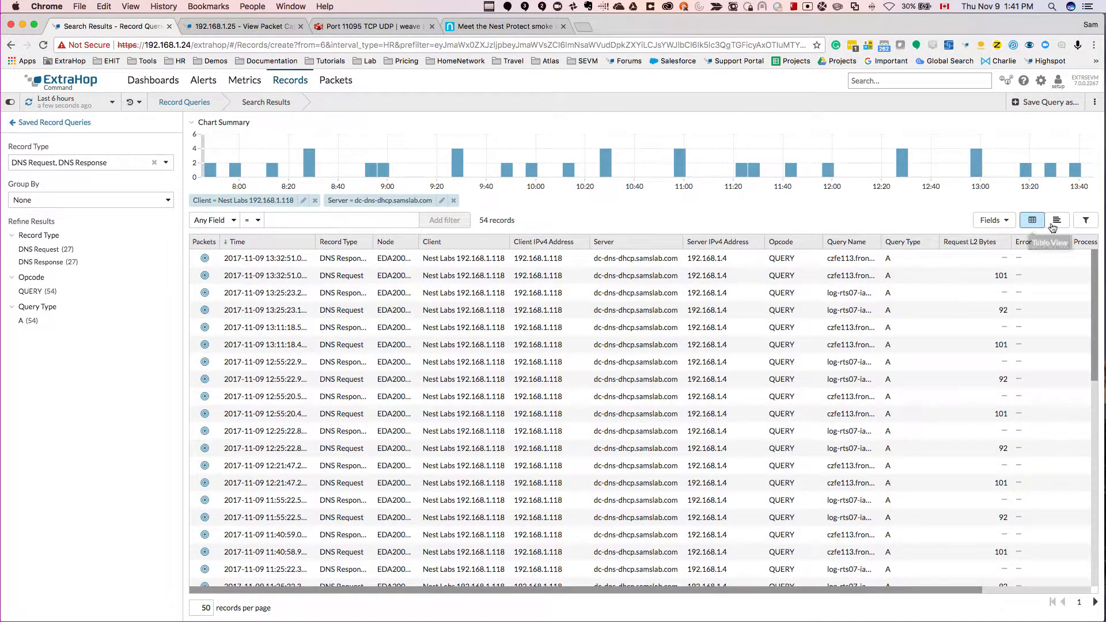
pyautogui.click(995, 220)
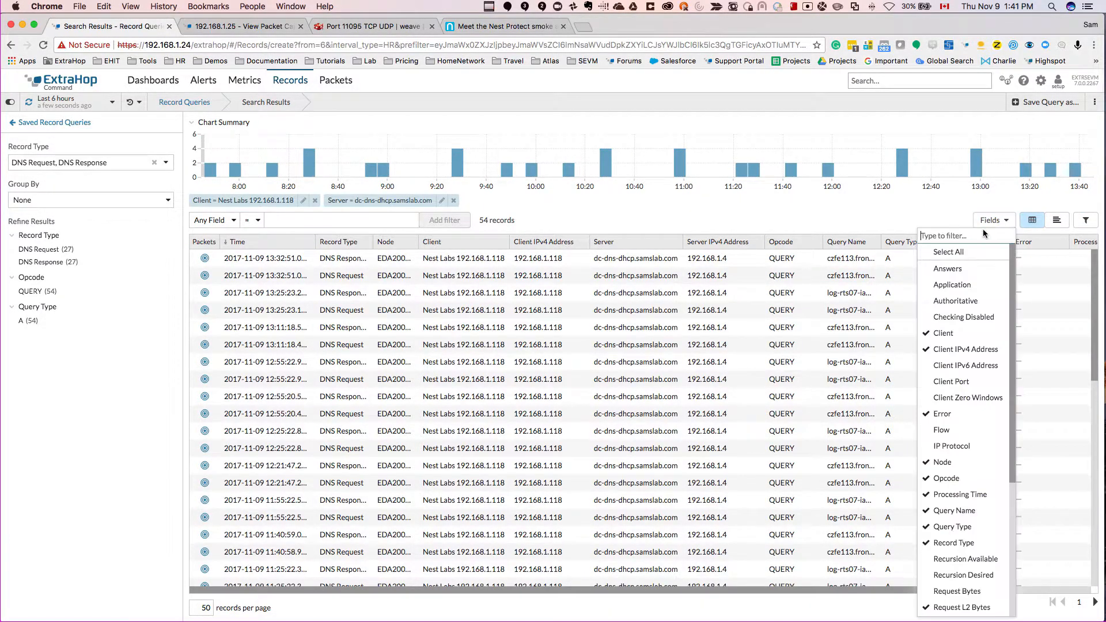
pyautogui.click(949, 269)
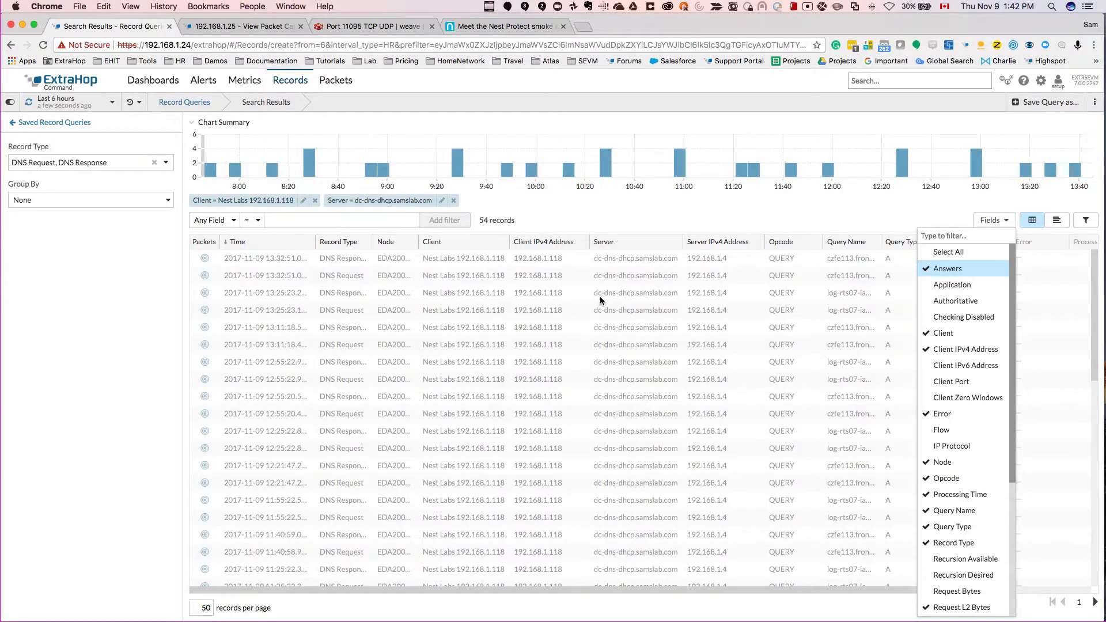
pyautogui.click(783, 223)
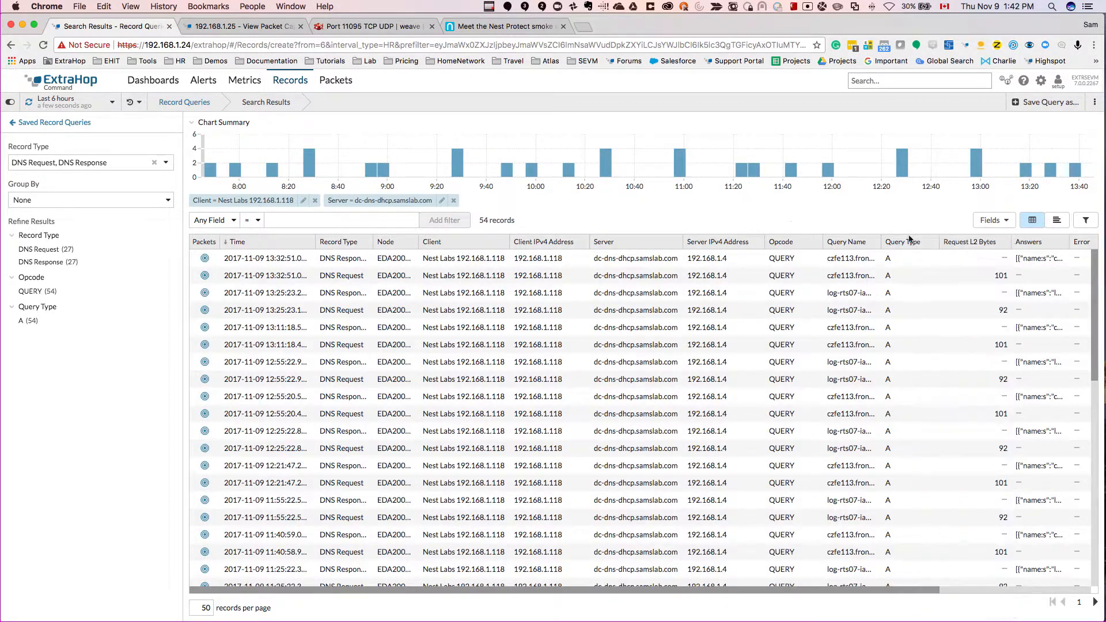
pyautogui.click(1058, 222)
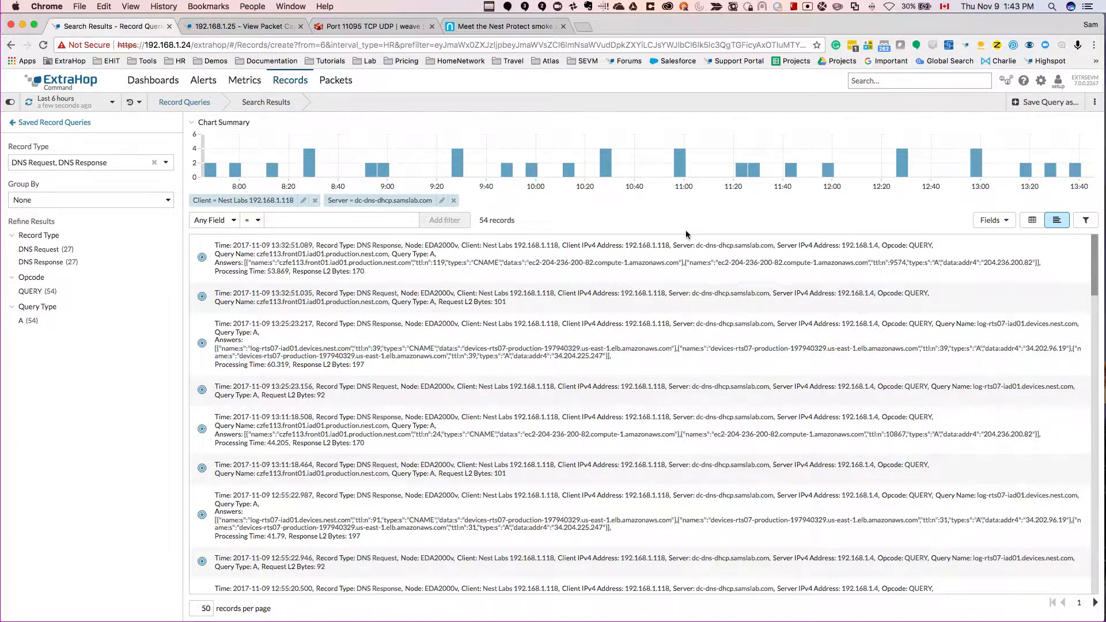
# Step: Search for "nest" and open the Nest Smoke Alarm device on node EDA1100
pyautogui.click(883, 80)
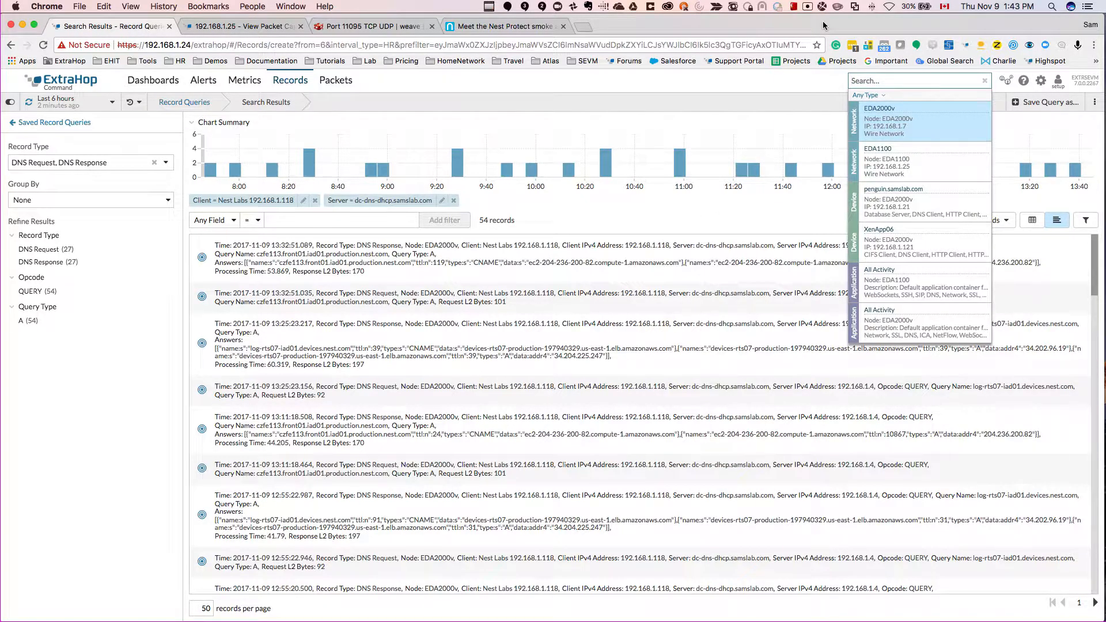
pyautogui.write('nest')
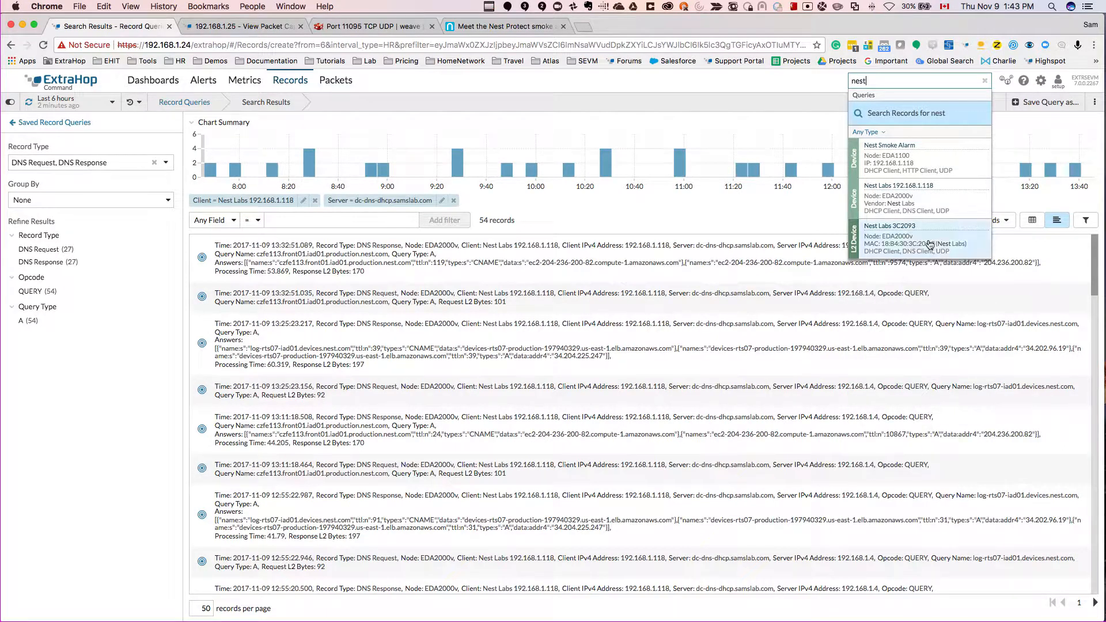
pyautogui.click(911, 155)
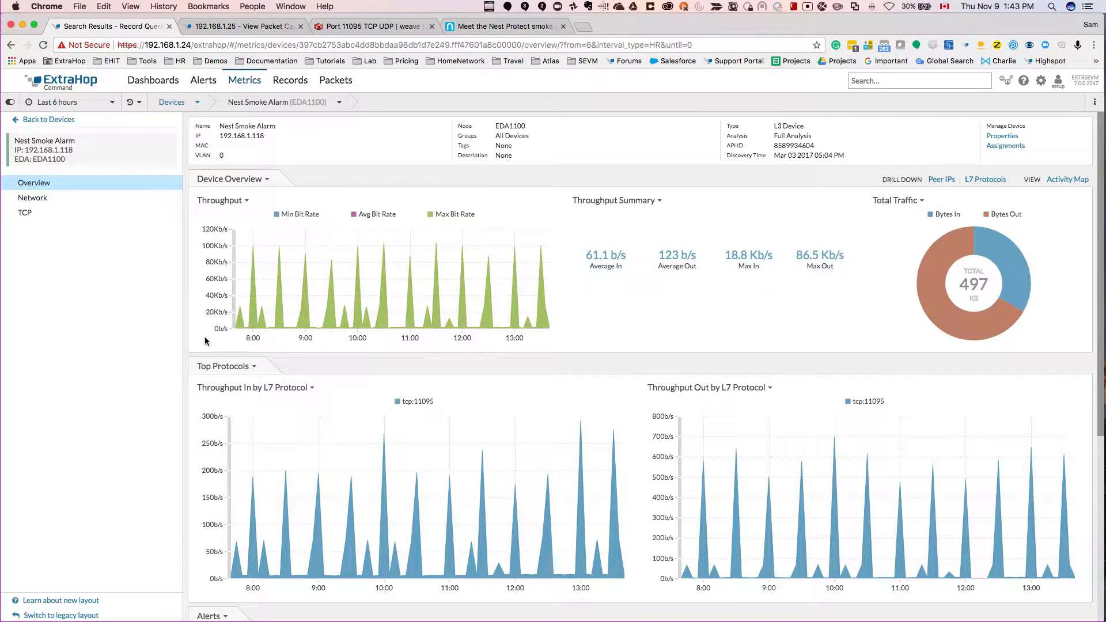
# Step: View the smoke alarm's traffic over the last day and return its time interval to the last 6 hours
pyautogui.click(99, 104)
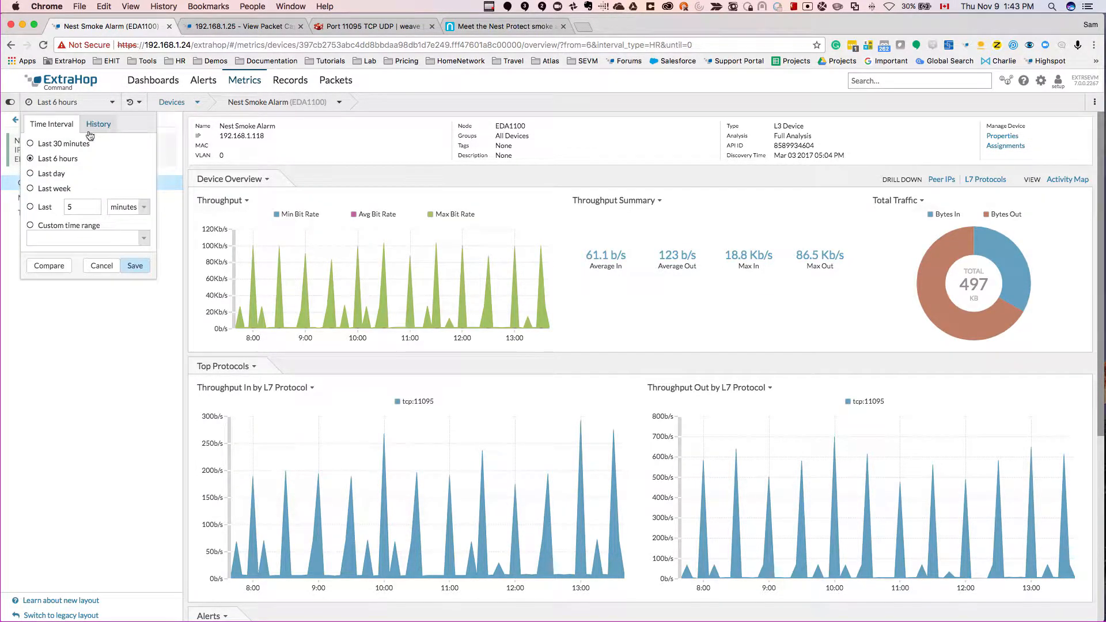
pyautogui.click(56, 179)
pyautogui.click(135, 266)
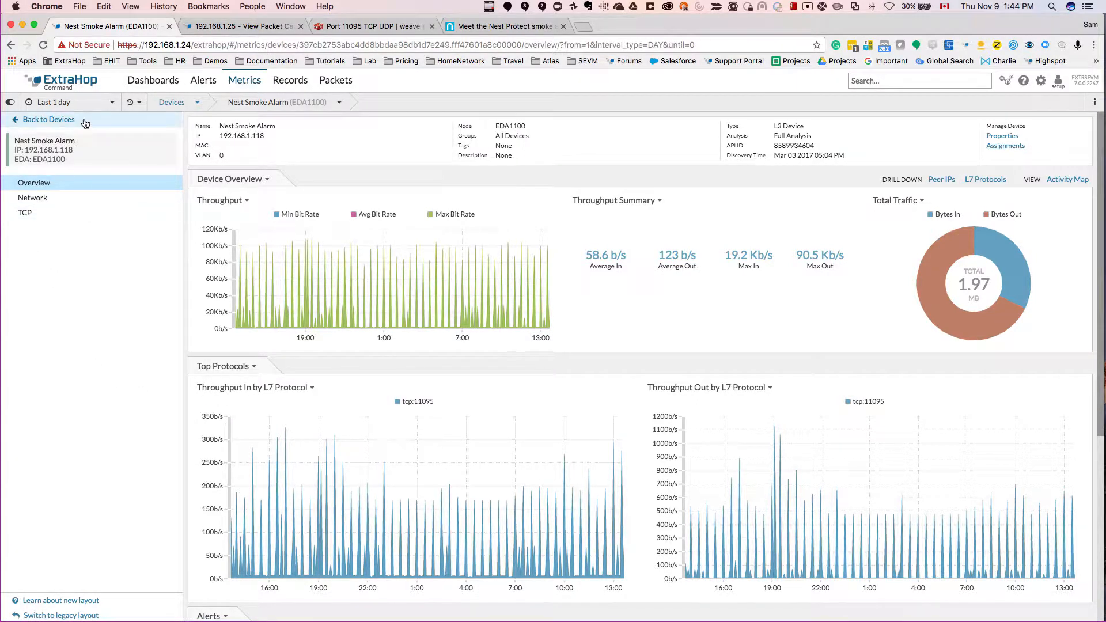
pyautogui.click(104, 103)
pyautogui.click(57, 159)
pyautogui.click(135, 266)
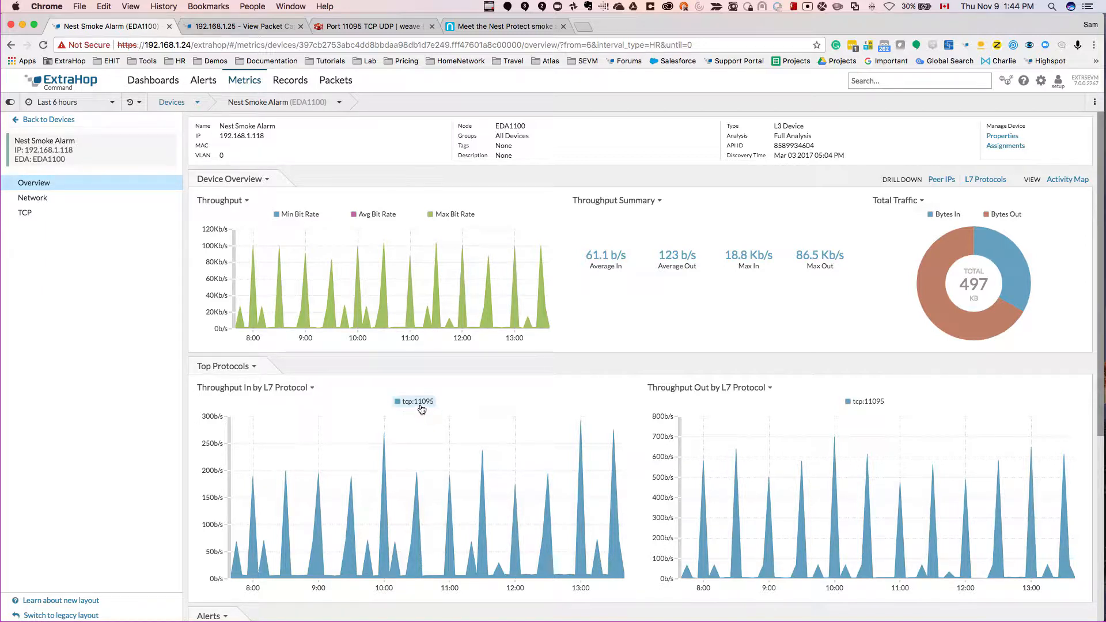
# Step: Check the T1 Shopper port reference for port 11095 and return to the Nest Smoke Alarm device page
pyautogui.click(358, 29)
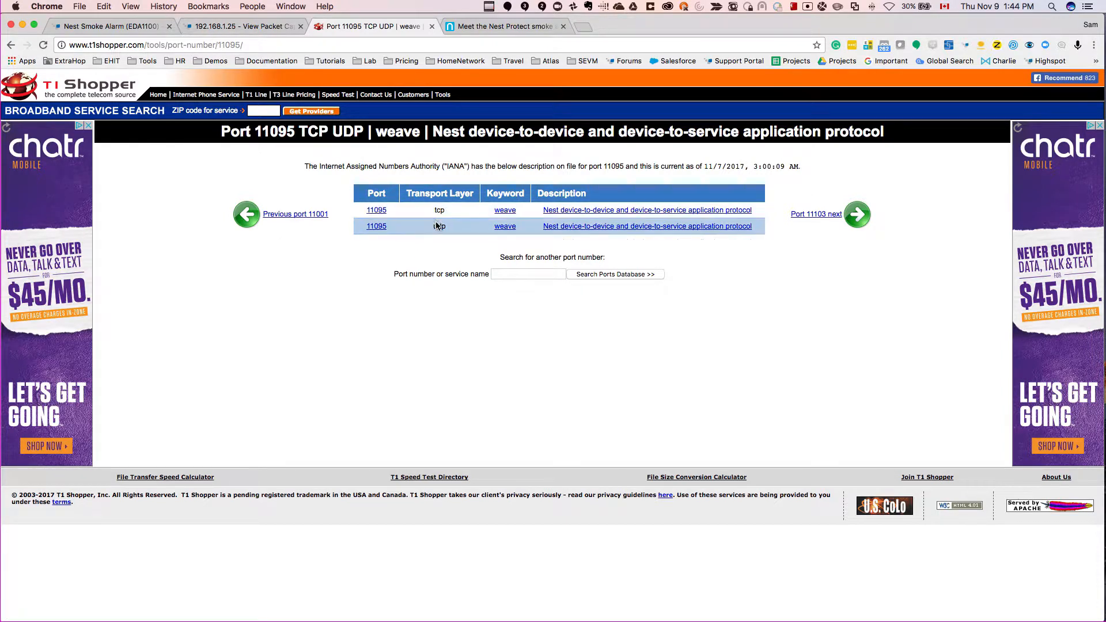
pyautogui.click(257, 28)
pyautogui.click(128, 29)
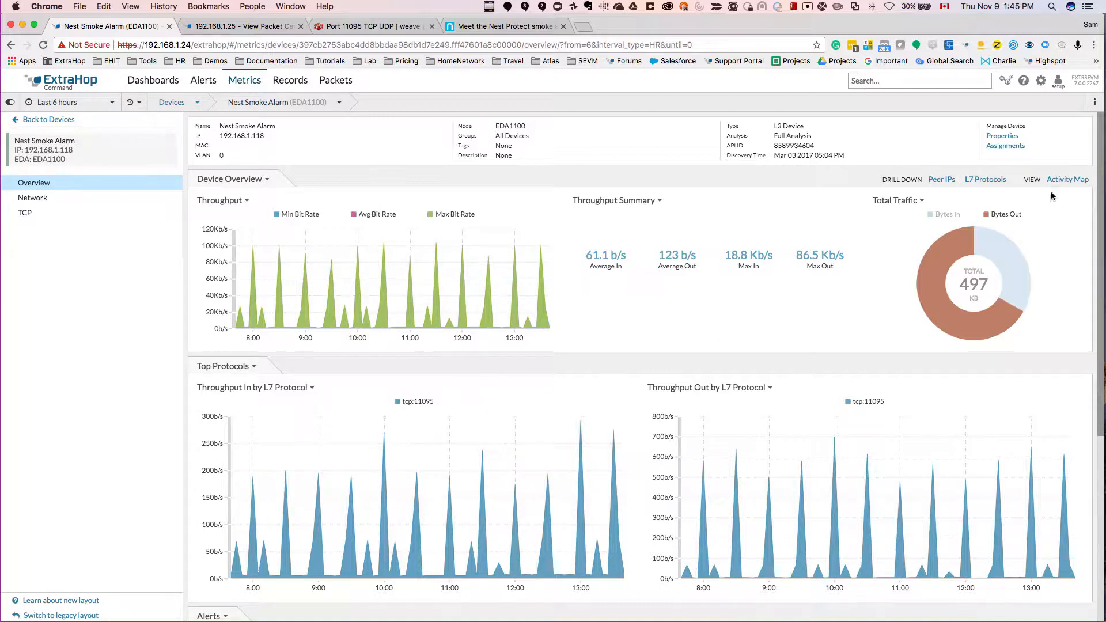
# Step: Open the Nest Smoke Alarm's activity map and examine its TCP connections to the peer devices
pyautogui.click(1065, 180)
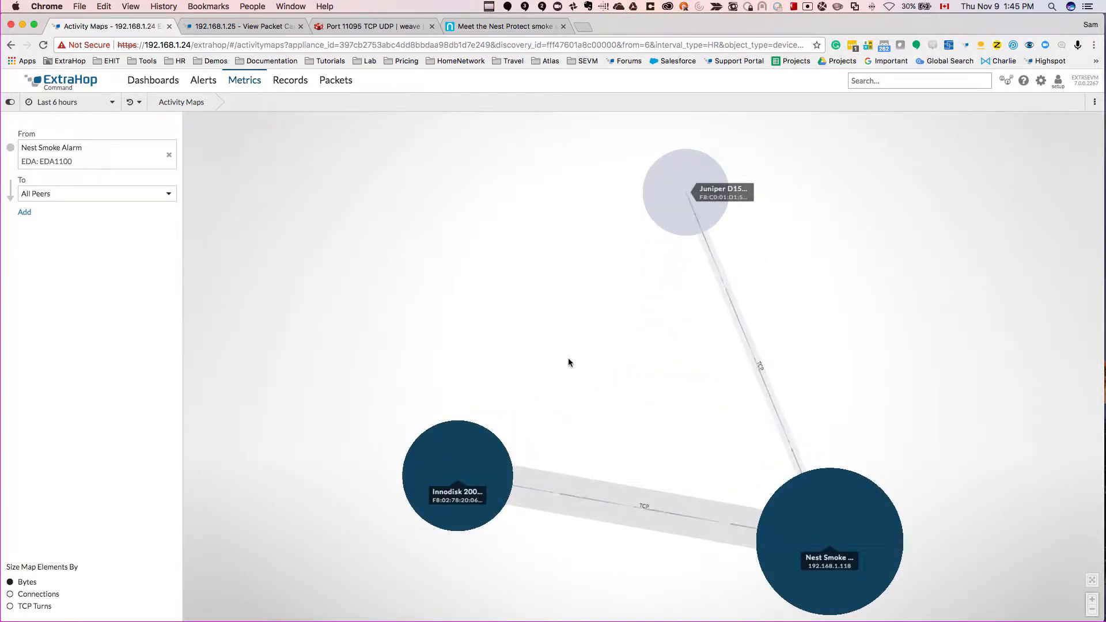
pyautogui.moveTo(537, 362); pyautogui.dragTo(523, 347)
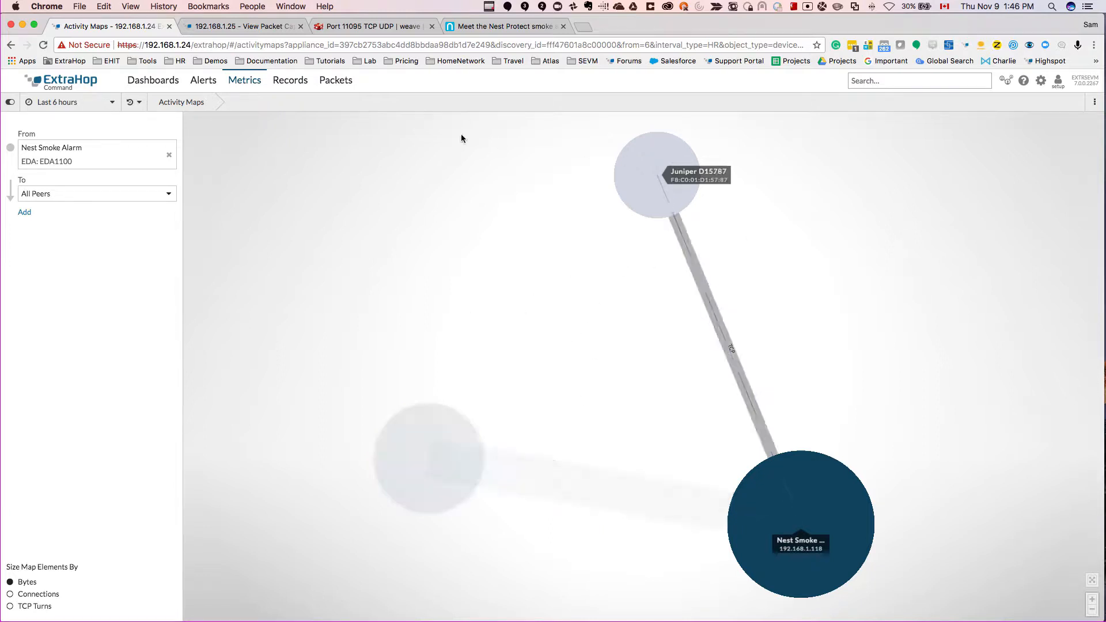
# Step: Return to the Nest Smoke Alarm's last 6 hours overview, drill down to its peer IPs and sort the list by IP
pyautogui.click(138, 105)
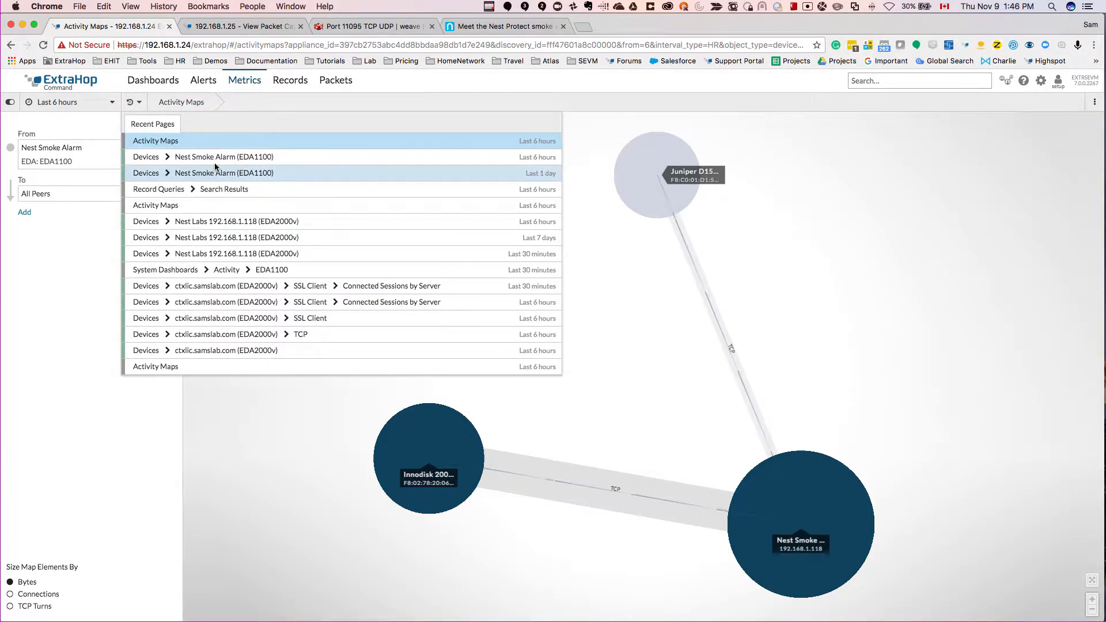
pyautogui.click(242, 157)
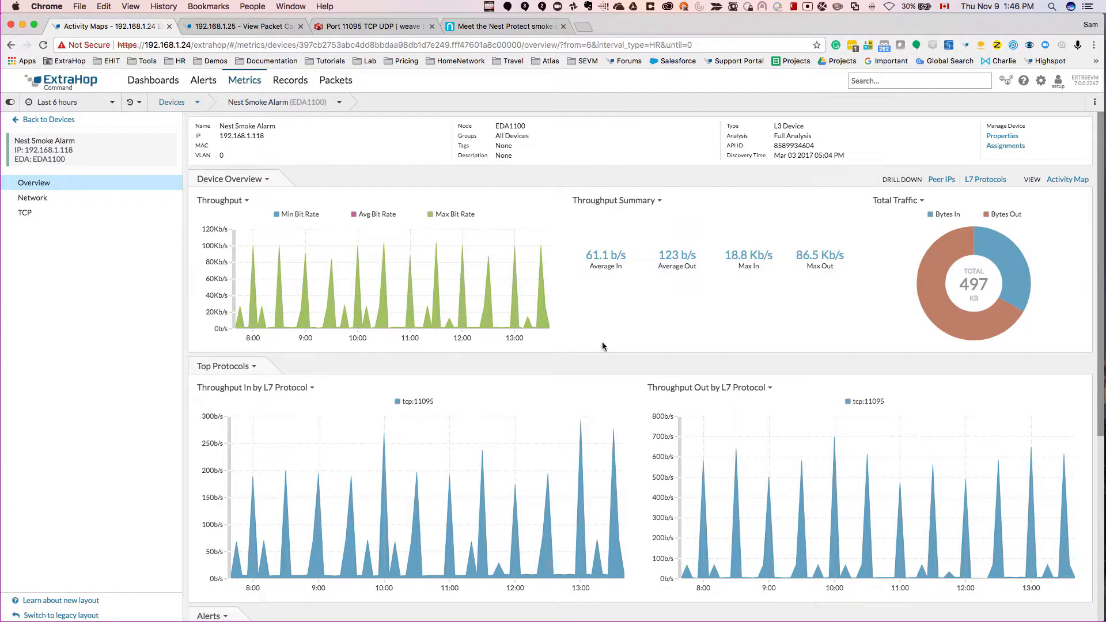
pyautogui.click(942, 181)
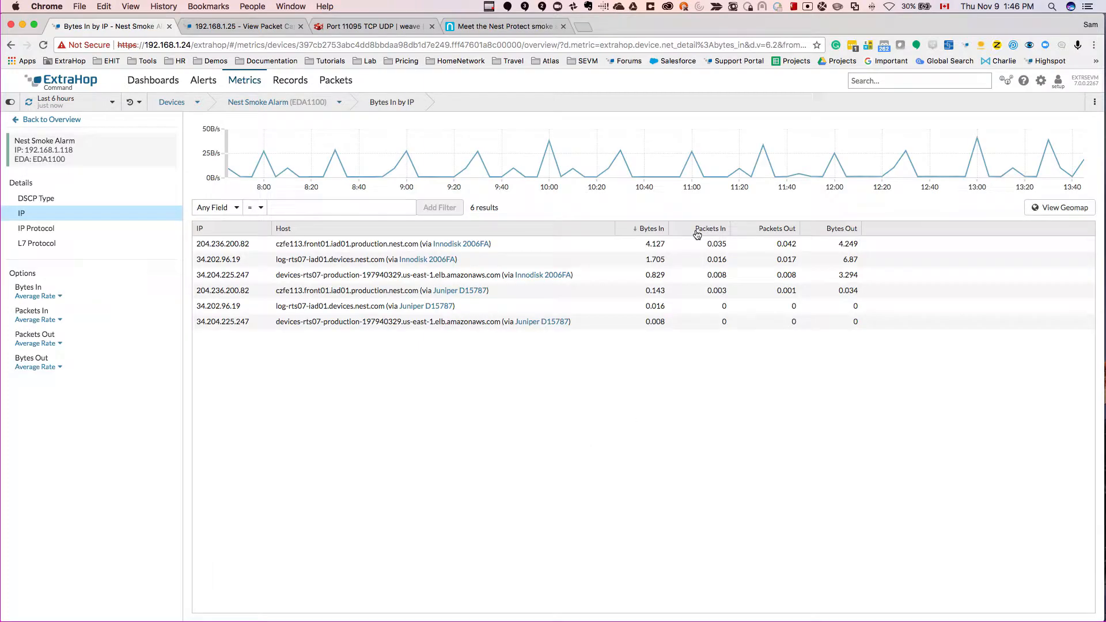
pyautogui.click(241, 228)
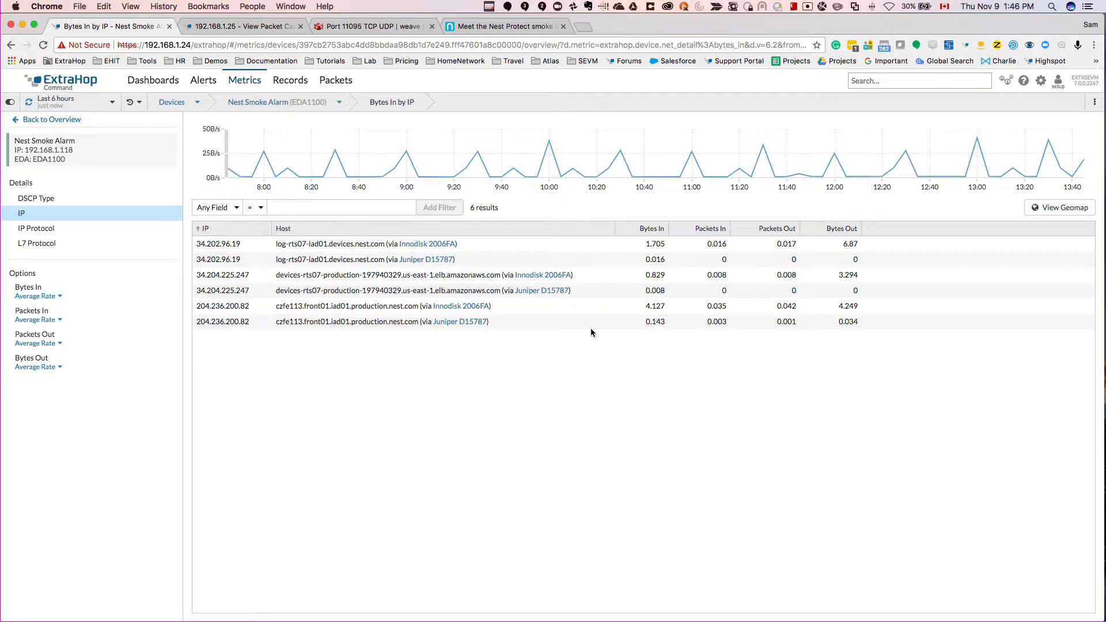
# Step: Show the smoke alarm's peer IPs on the geomap and inspect the traffic point on the United States east coast
pyautogui.click(1067, 211)
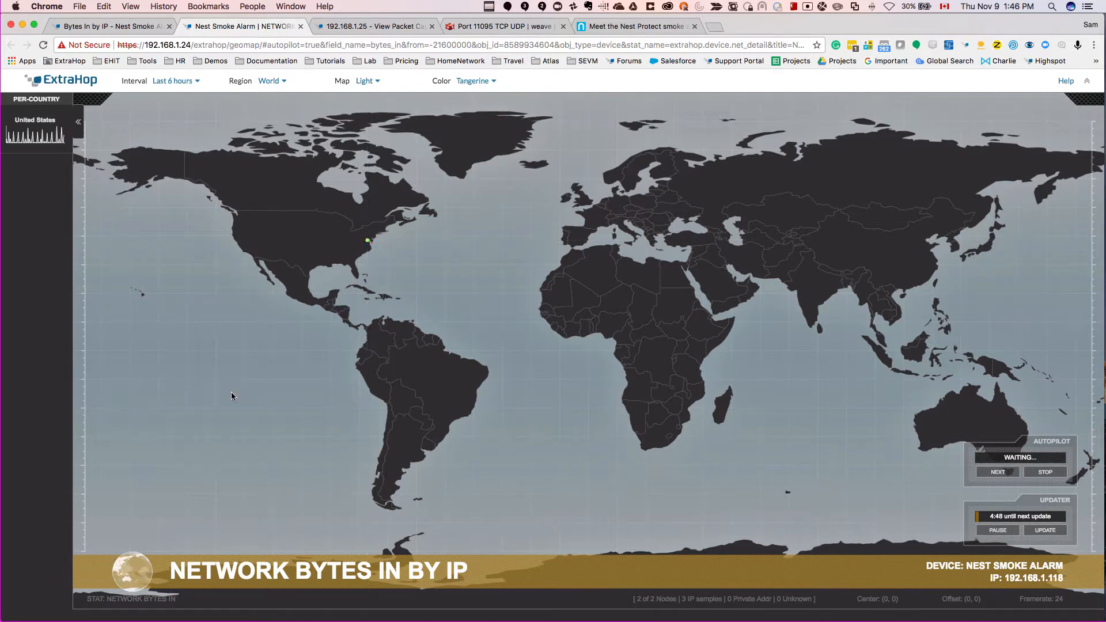
pyautogui.click(370, 241)
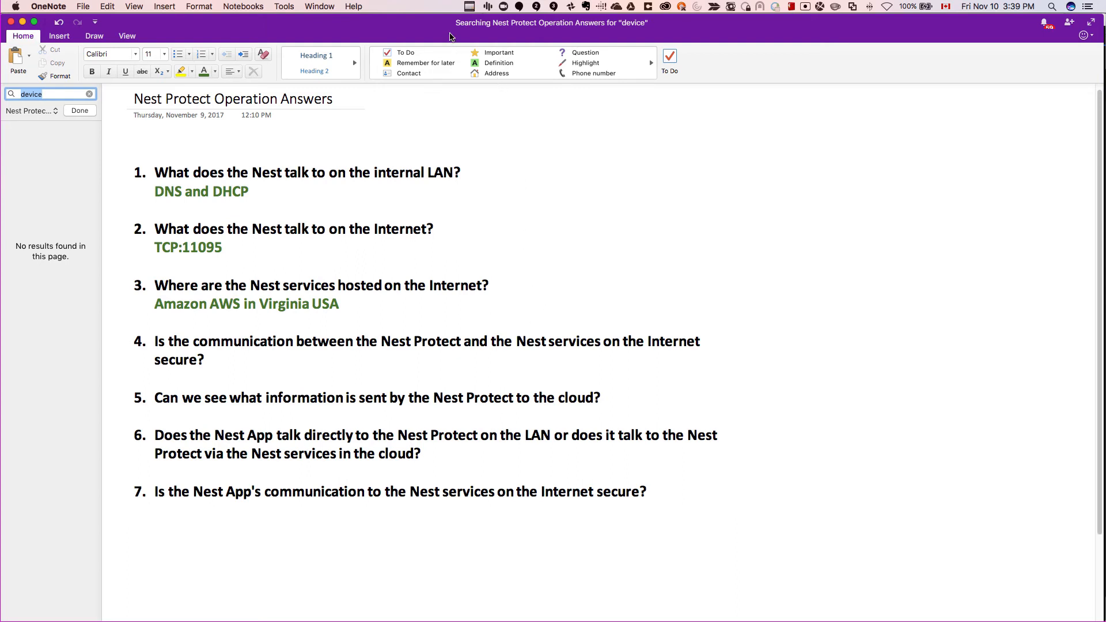
pyautogui.click(470, 8)
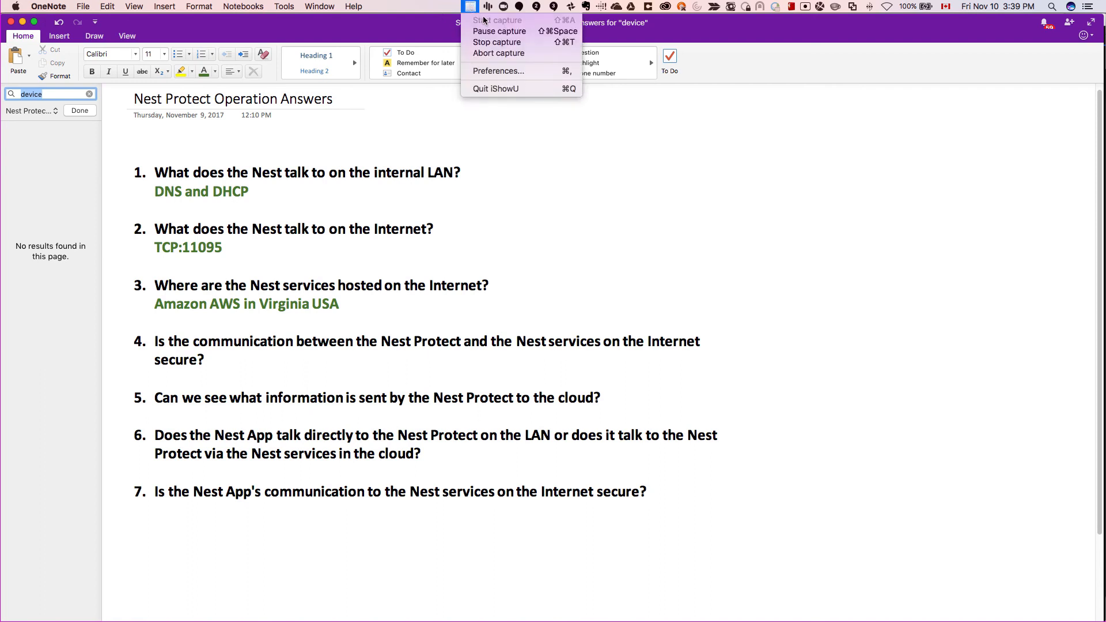